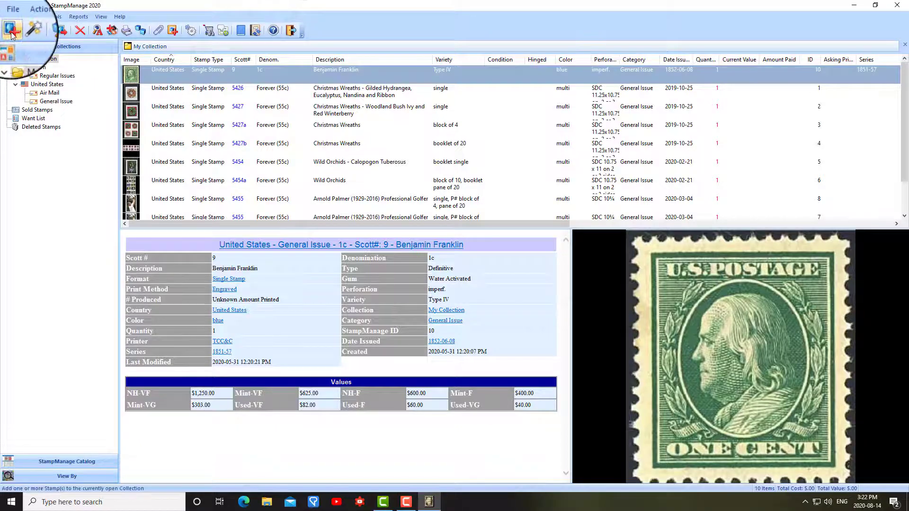
Start adding stamps to the collection and list the Guam (1899-1901, 1930-31) stamps from the catalog.
left_click(12, 35)
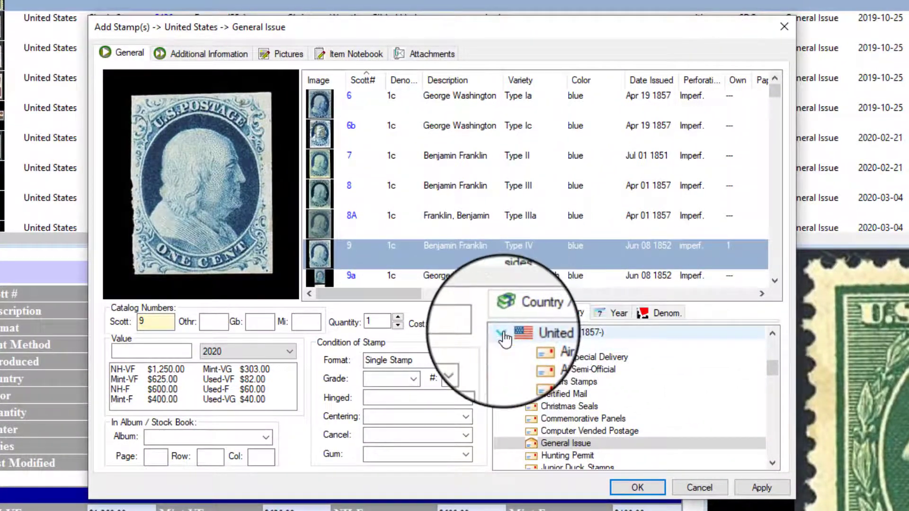
double_click(509, 313)
scroll(557, 348, "up", 2)
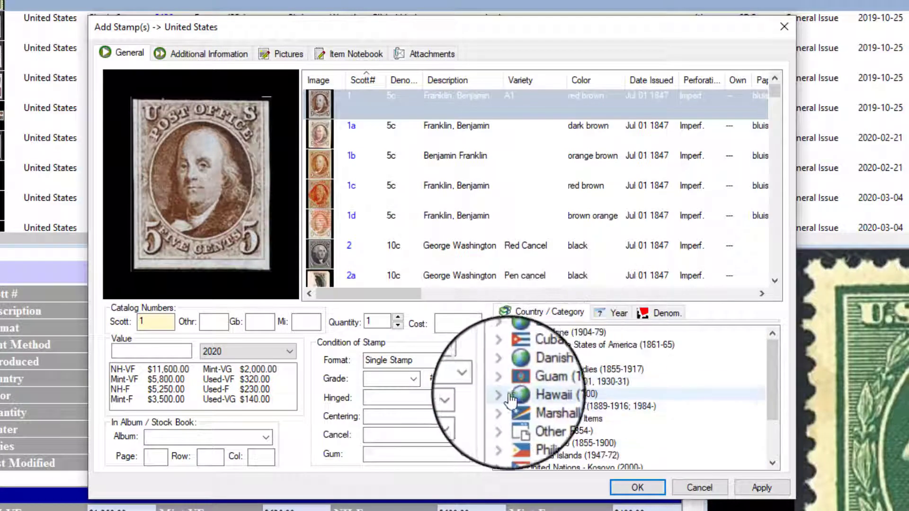
left_click(509, 384)
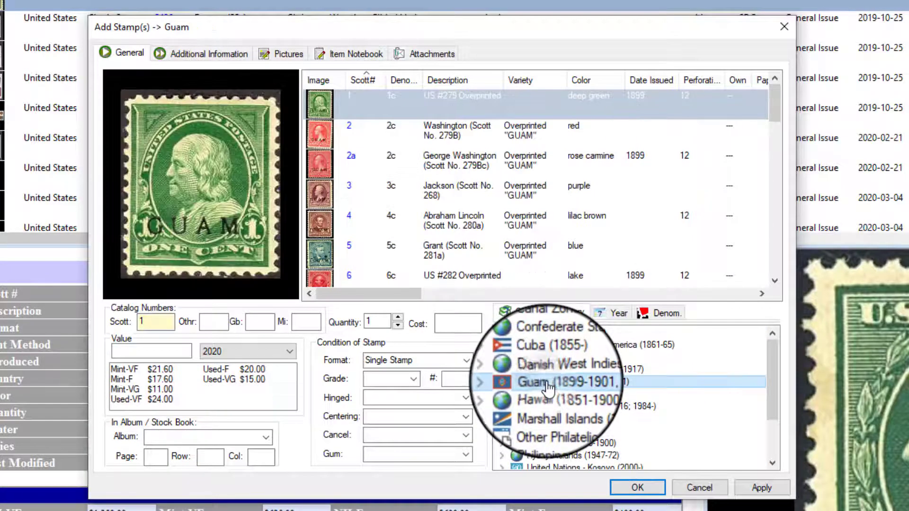
Select the whole range of Guam stamps from Scott 1 through Scott M11.
left_click(777, 101)
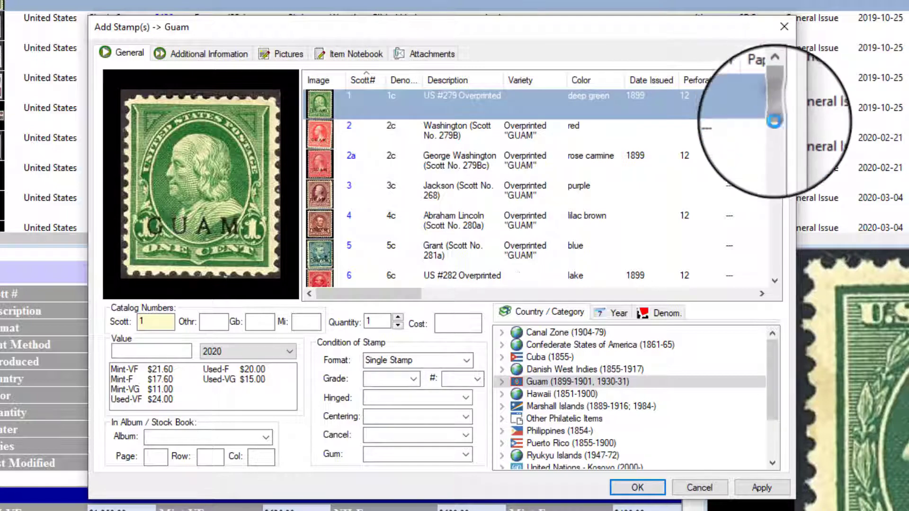
left_click_drag(775, 97, 782, 277)
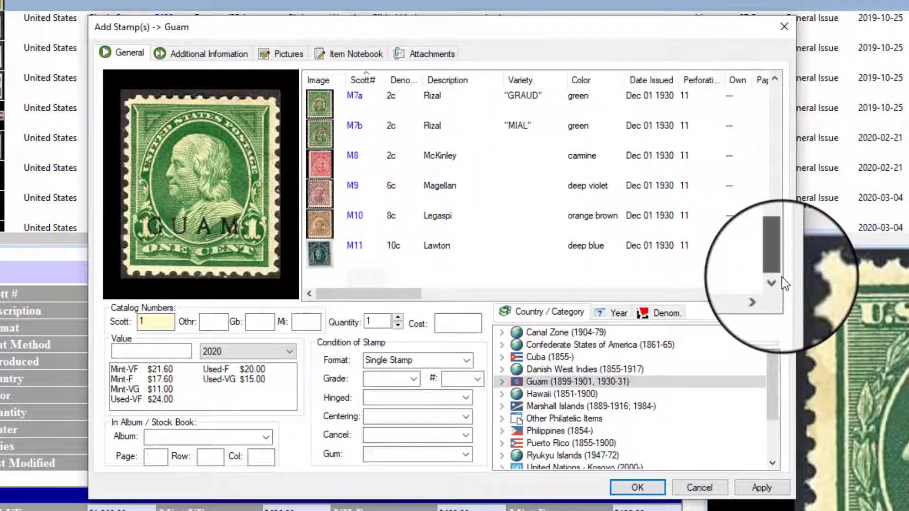
left_click(381, 251, "shift")
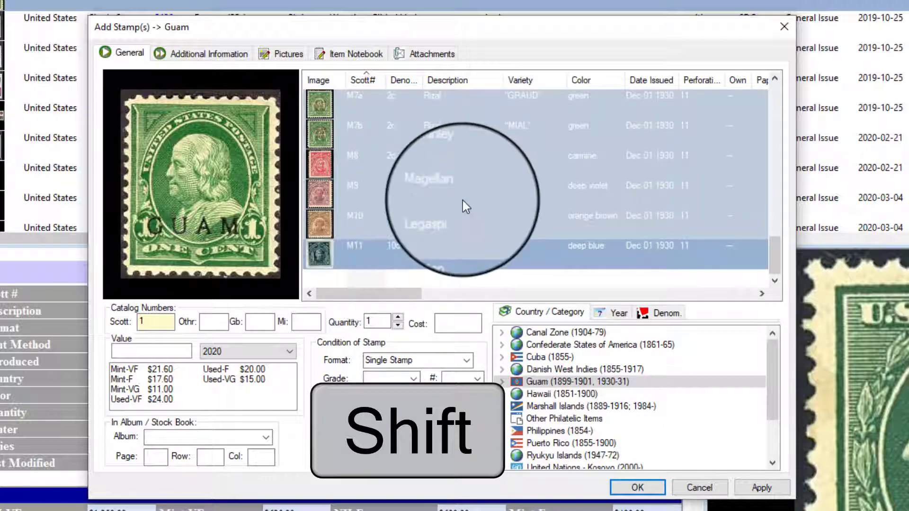
scroll(464, 202, "up", 5)
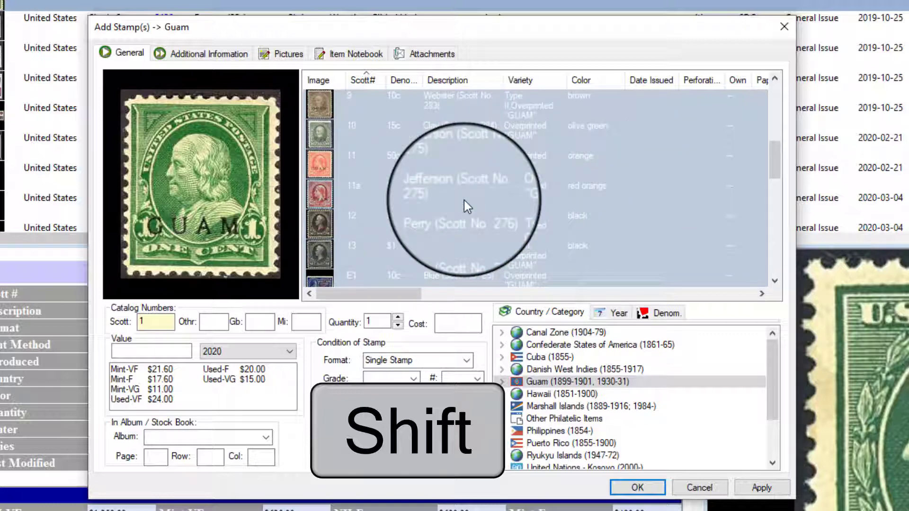
scroll(464, 200, "up", 2)
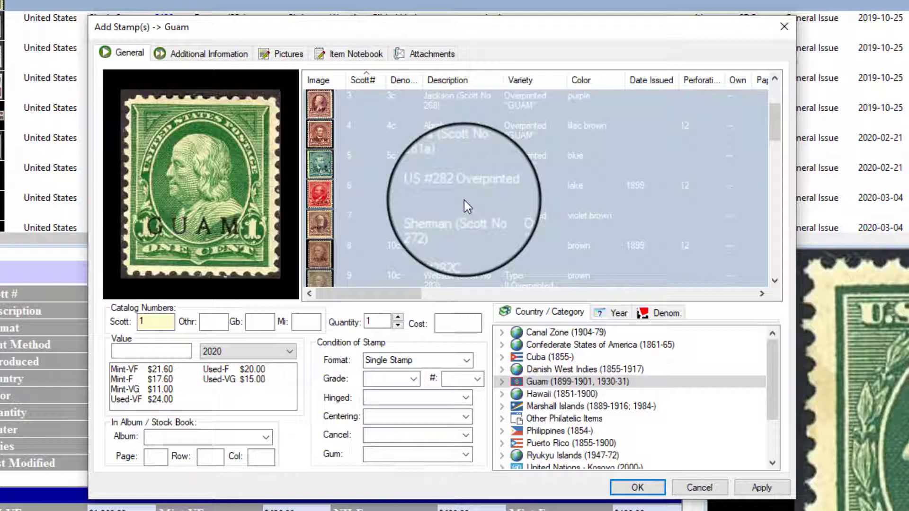
Add the selected Guam stamps except Scott 6 and 8 to the collection, and enlarge the collection's stamp list.
key("ctrl")
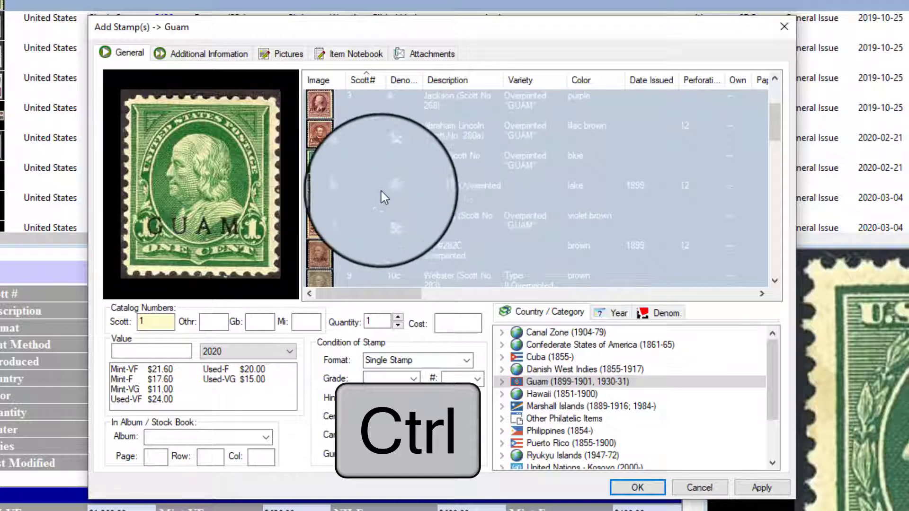
left_click(396, 186, "ctrl")
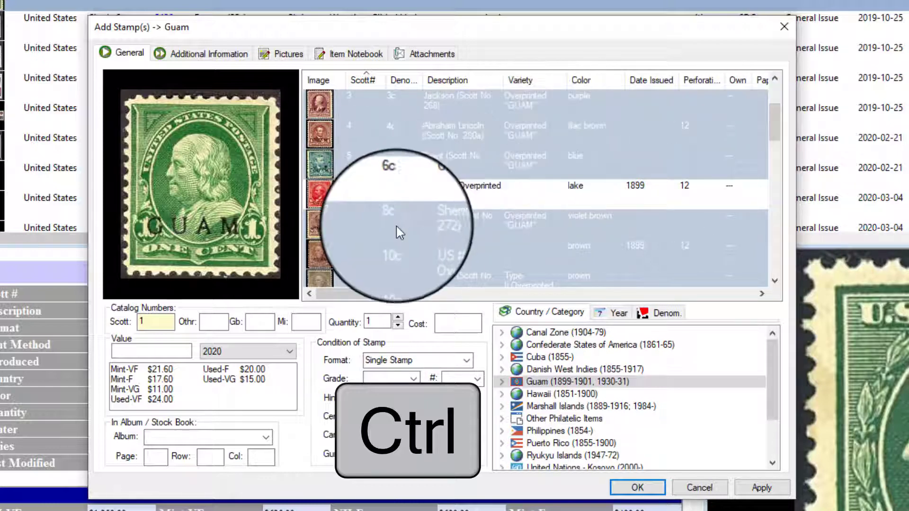
left_click(365, 251, "ctrl")
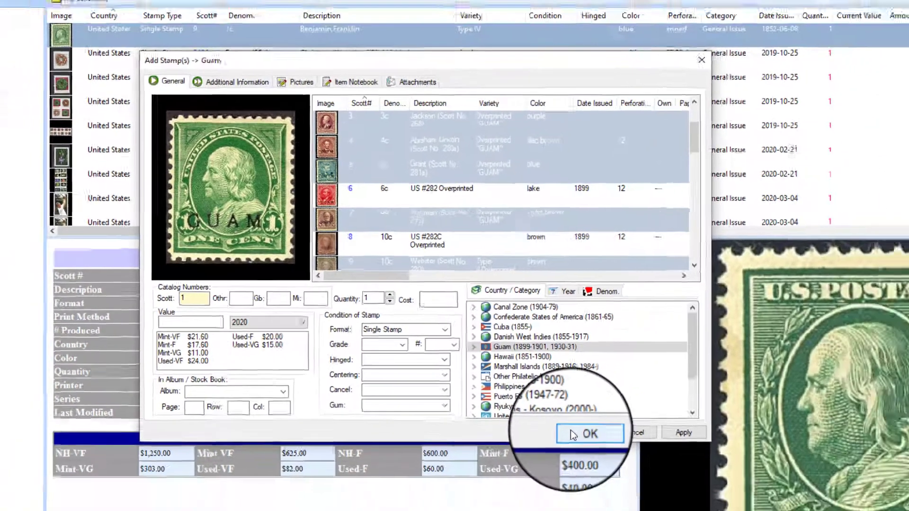
left_click(637, 488)
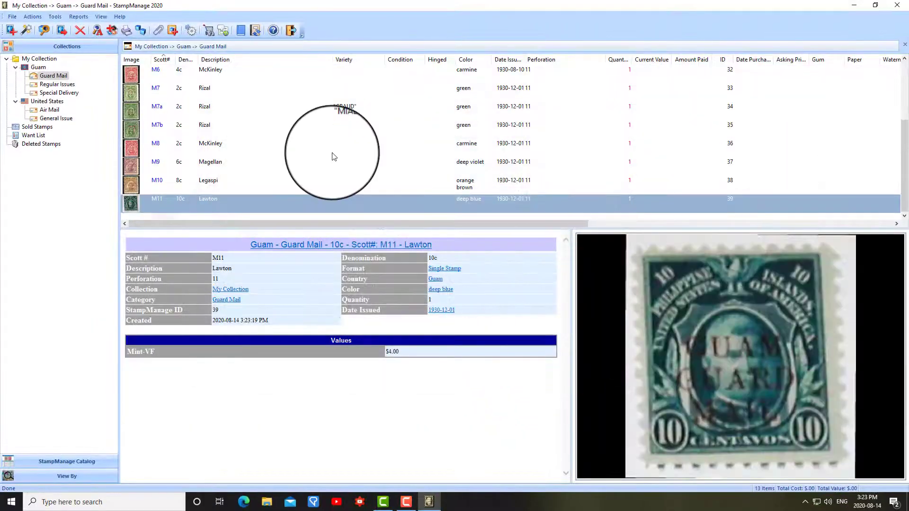
scroll(334, 156, "up", 2)
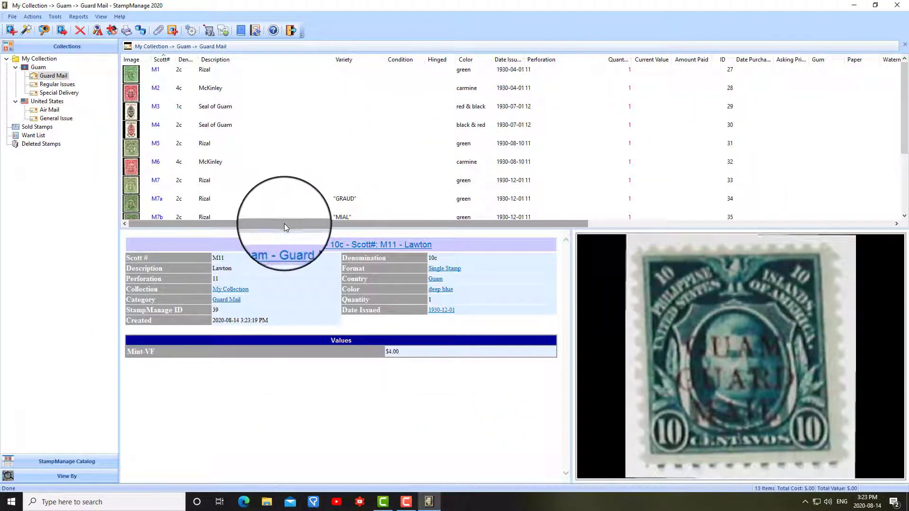
left_click_drag(283, 229, 283, 270)
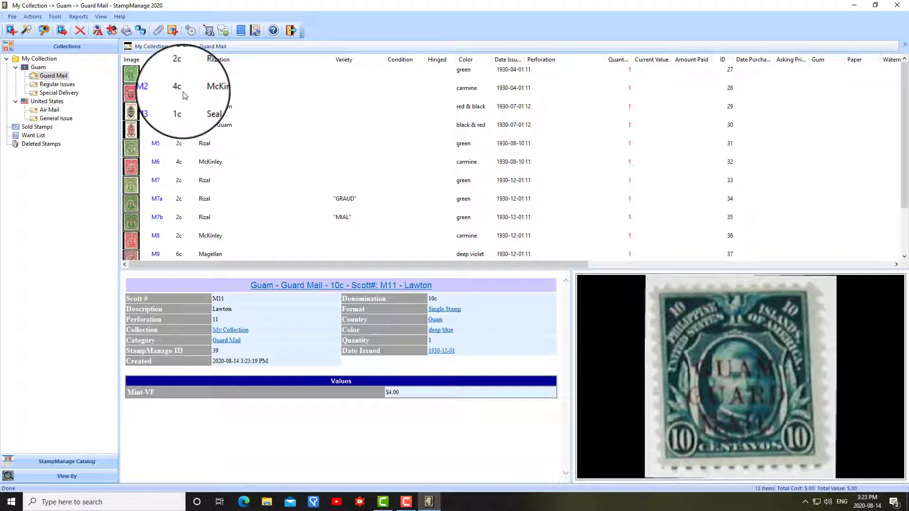
Add another Guam Guard Mail Scott M9 Magellan stamp with the Mint-VF value of $3.75, and close the dialog.
left_click(10, 30)
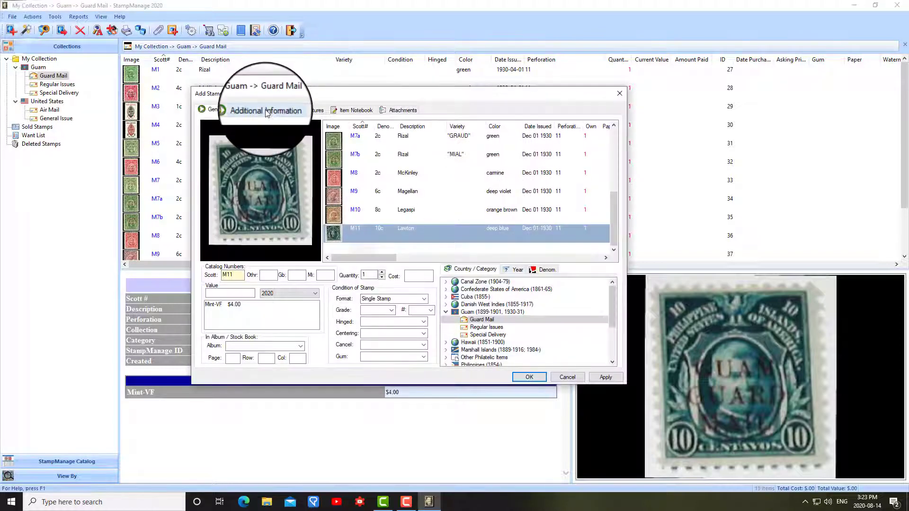
left_click(366, 197)
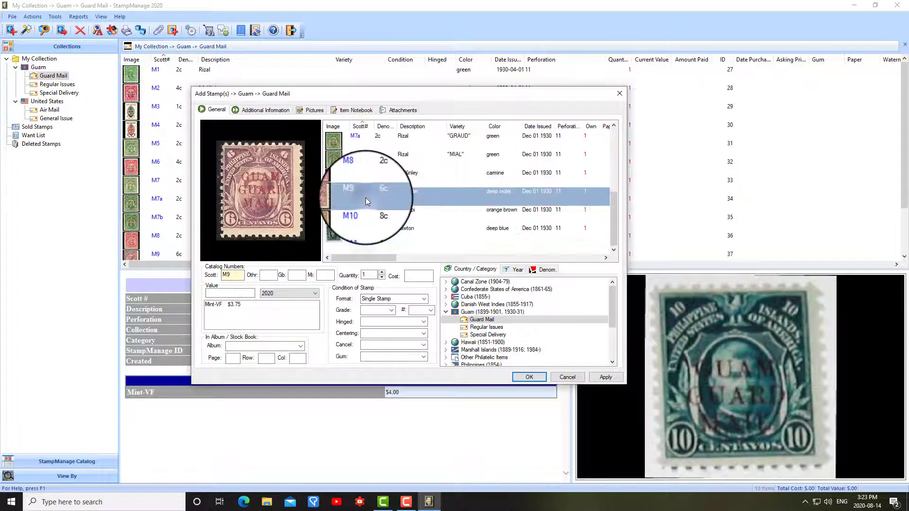
left_click(237, 304)
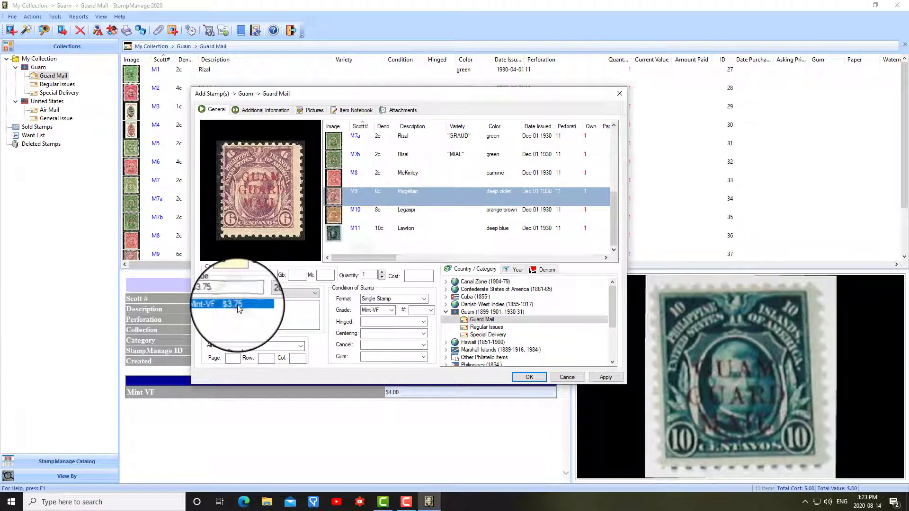
left_click(599, 377)
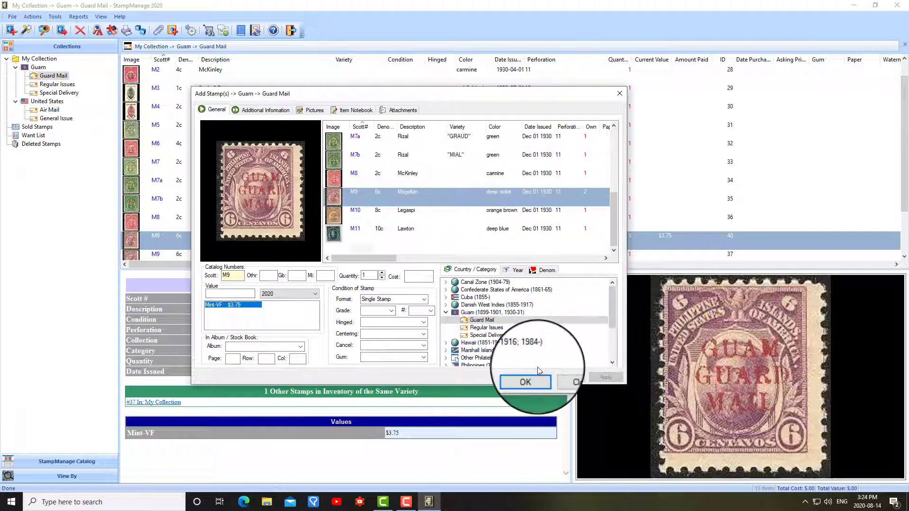
left_click(566, 377)
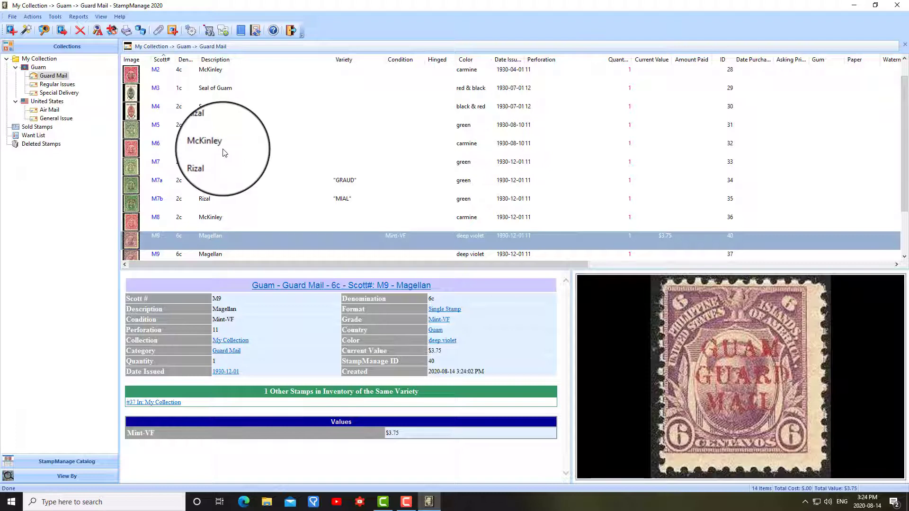
Edit the collection's Scott M5 Rizal stamp to have the Mint-VF value of $2.00.
left_click(230, 128)
double_click(228, 131)
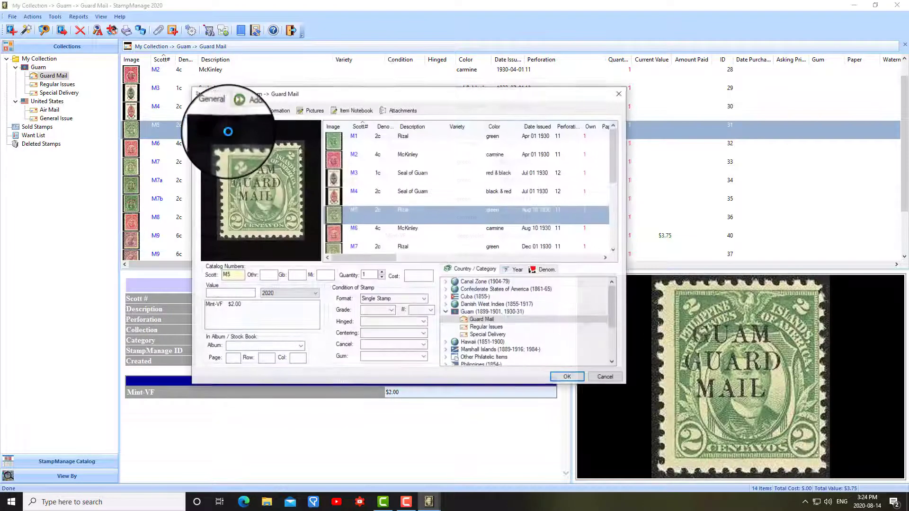
left_click(227, 305)
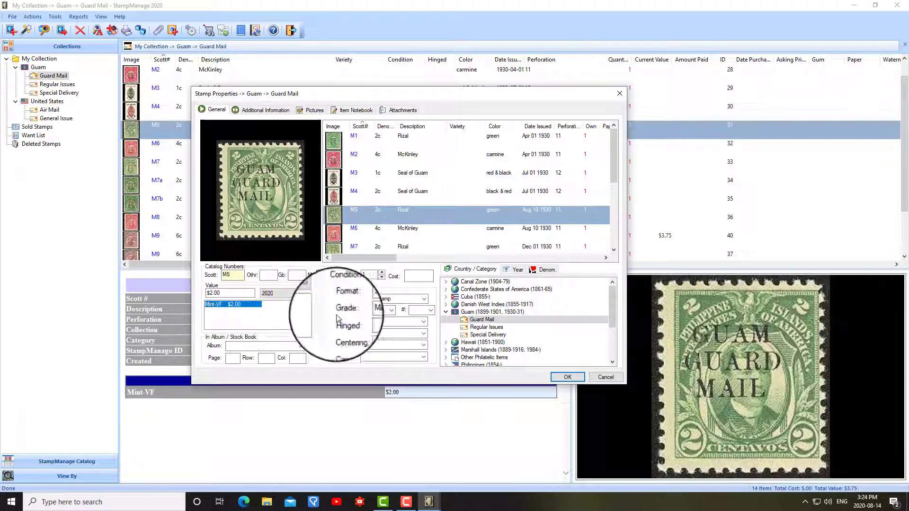
left_click(571, 375)
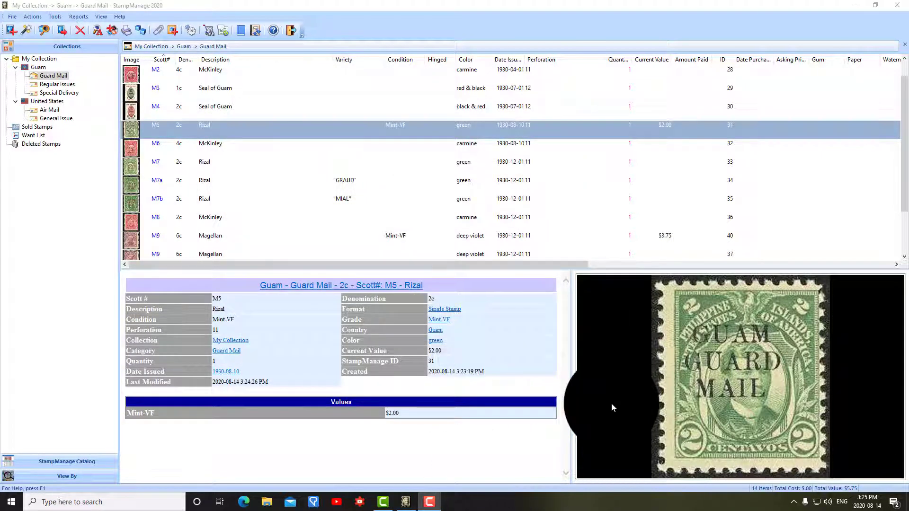
Start adding stamps again and list the General Issues of Danish West Indies (1855-1917).
left_click(26, 31)
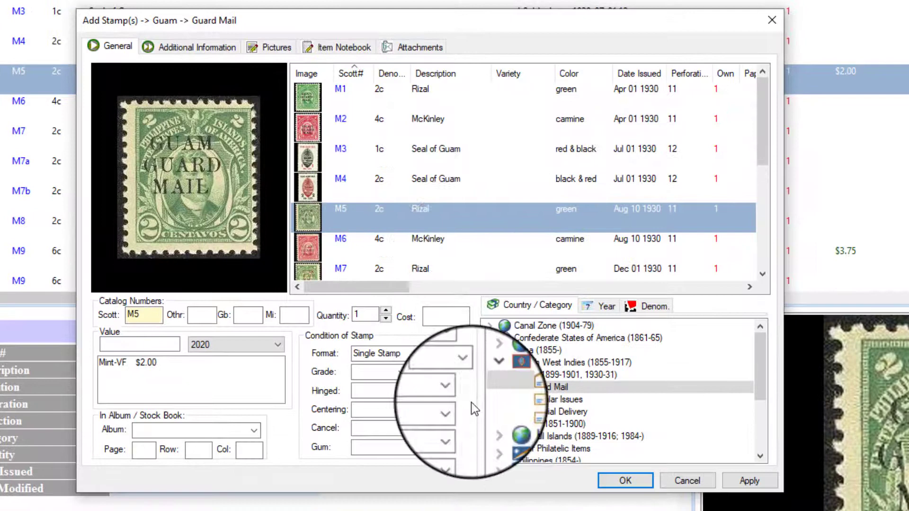
left_click(489, 375)
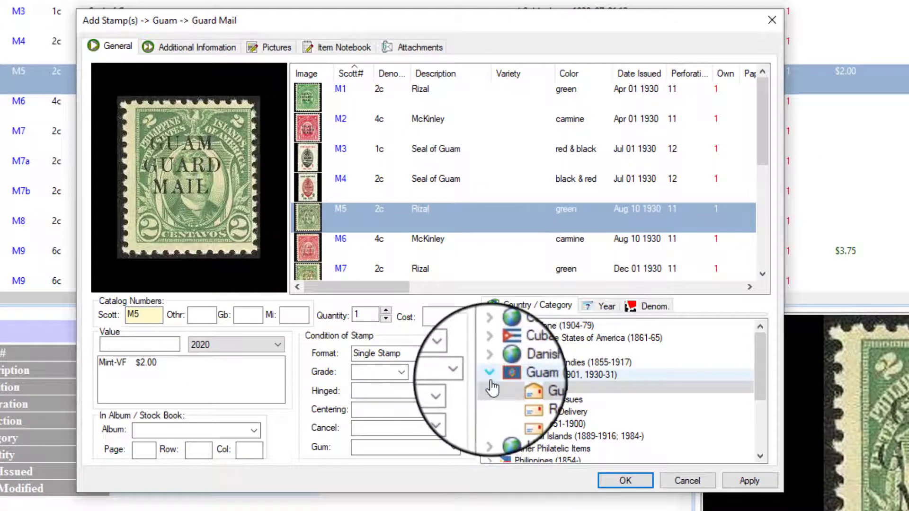
left_click(490, 363)
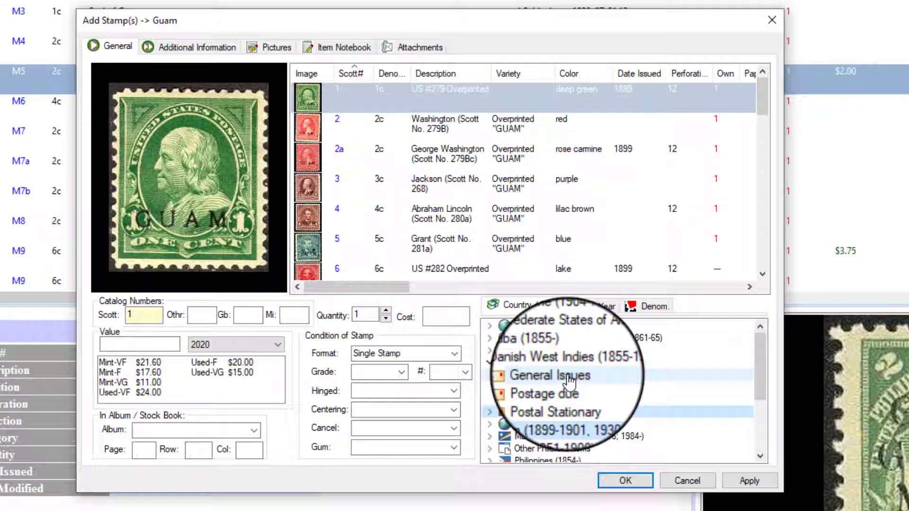
left_click(570, 379)
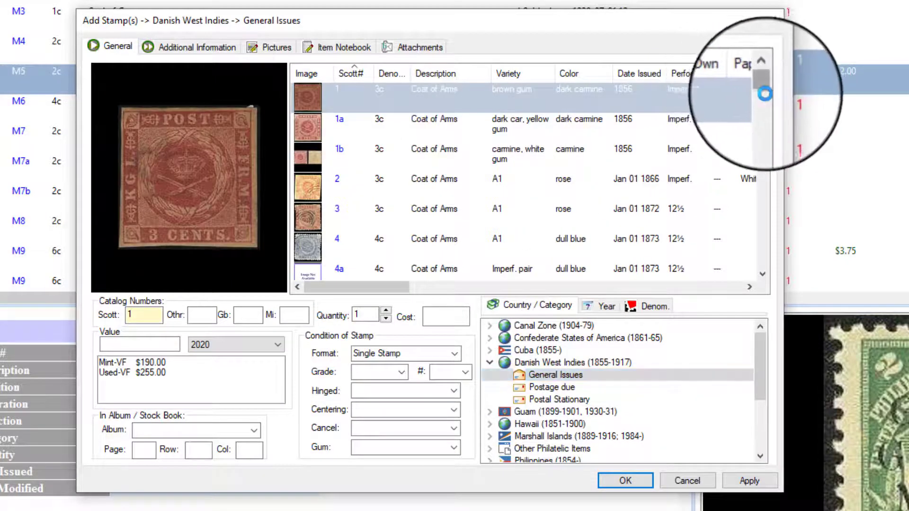
left_click_drag(762, 90, 763, 197)
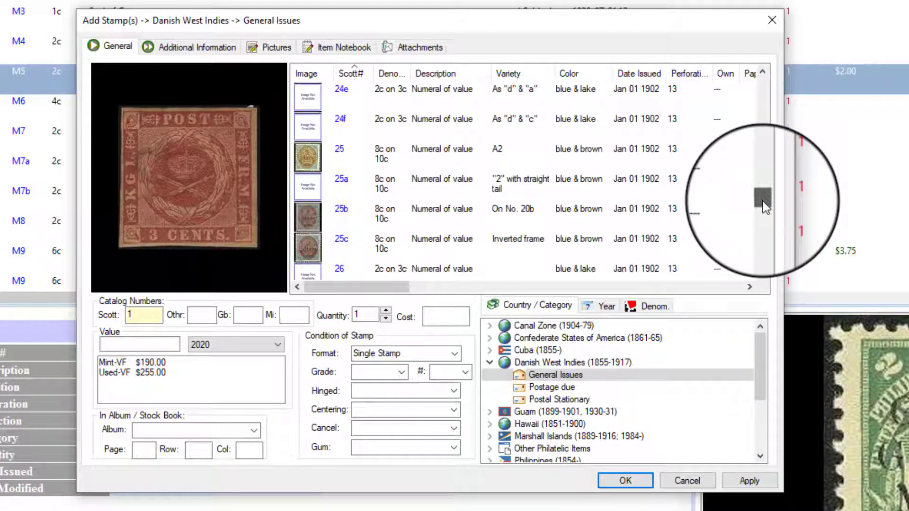
left_click(364, 211)
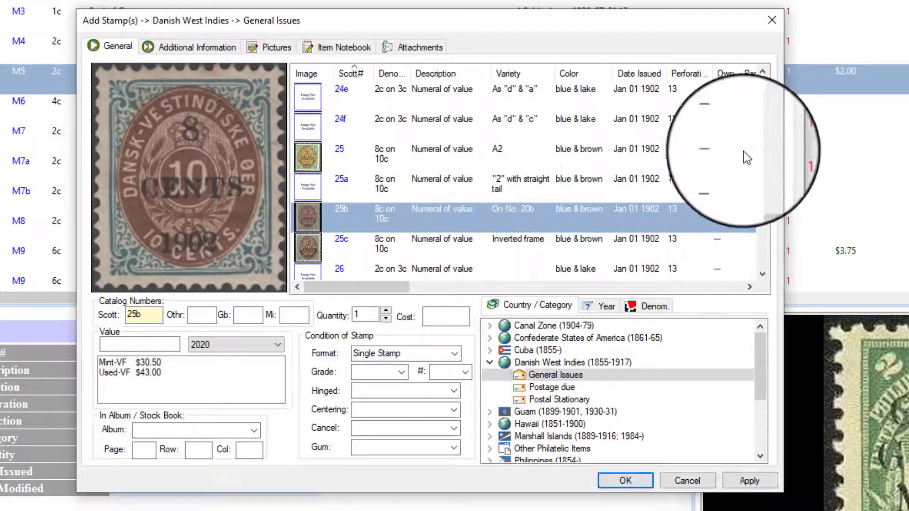
left_click_drag(758, 204, 763, 79)
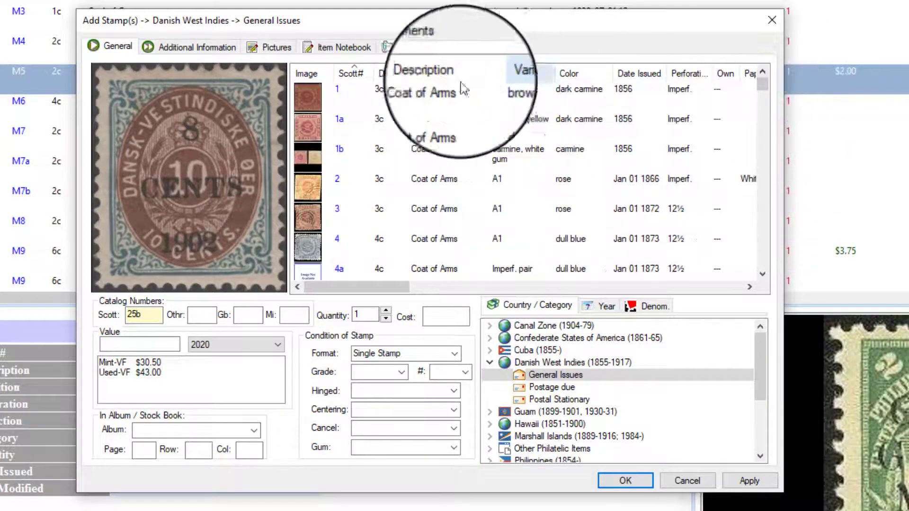
Select the range of Danish West Indies General Issues from Scott 1 through Scott 24.
left_click(425, 90)
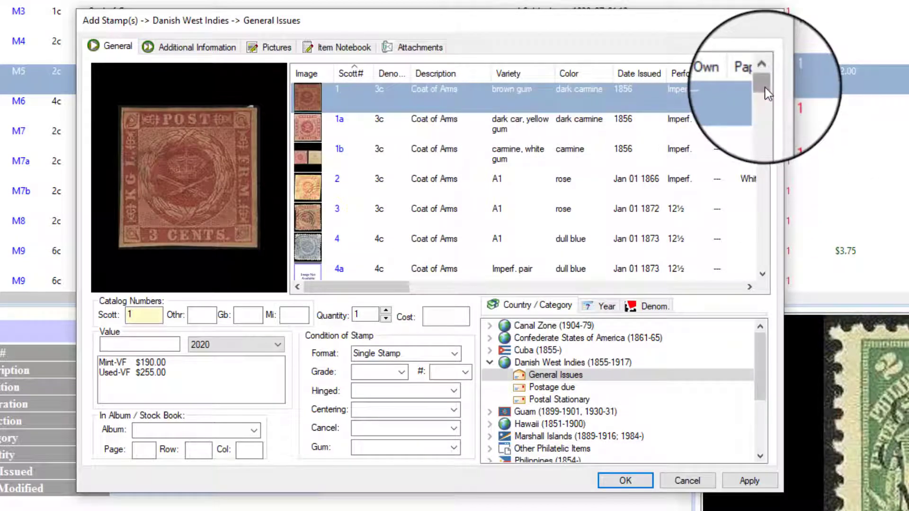
left_click_drag(765, 93, 769, 186)
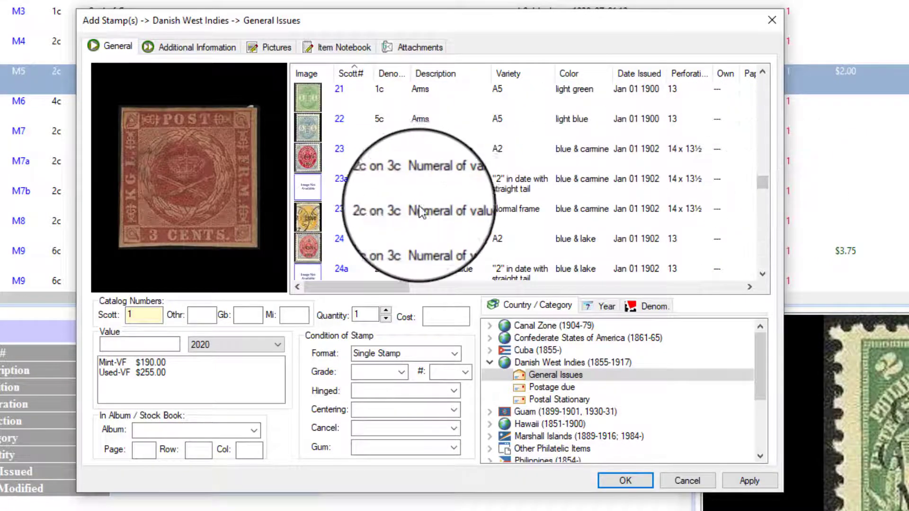
left_click(403, 245, "shift")
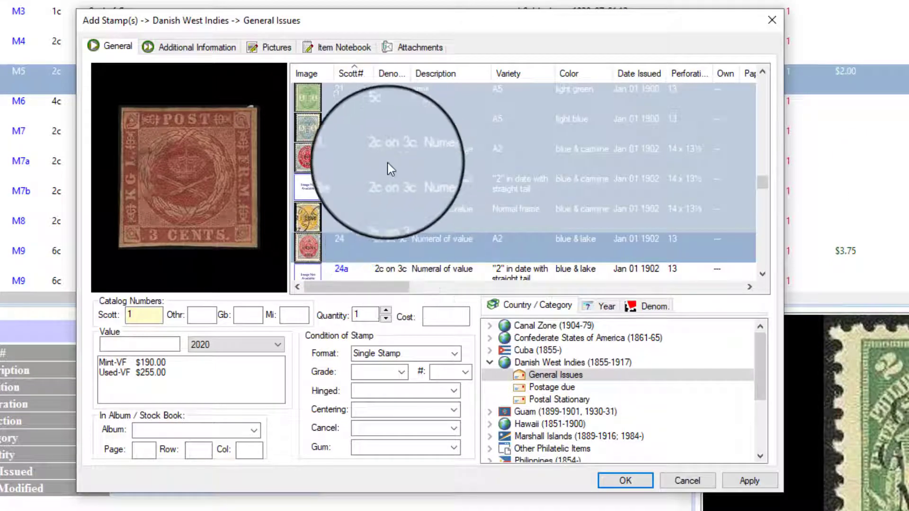
Exclude Scott 18c and 19a from the selected Danish West Indies stamps.
left_click(379, 187, "ctrl")
scroll(390, 176, "up", 3)
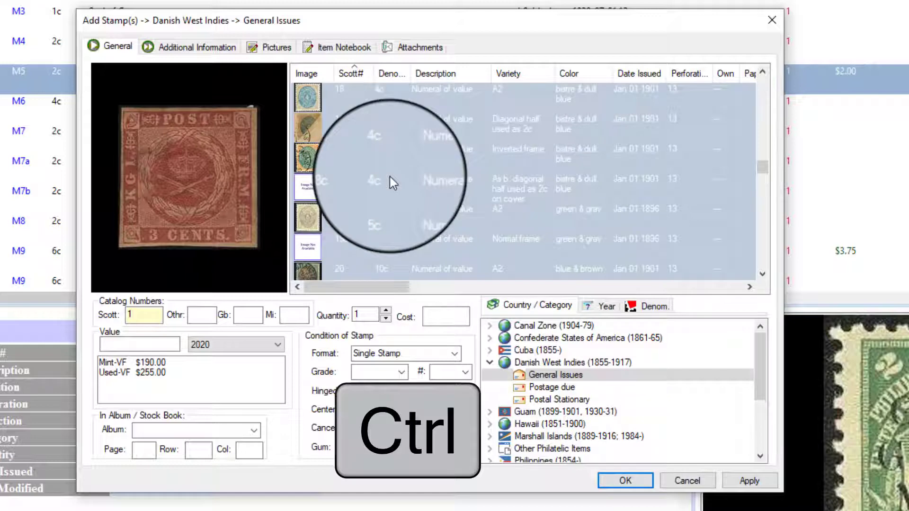
left_click(386, 186, "ctrl")
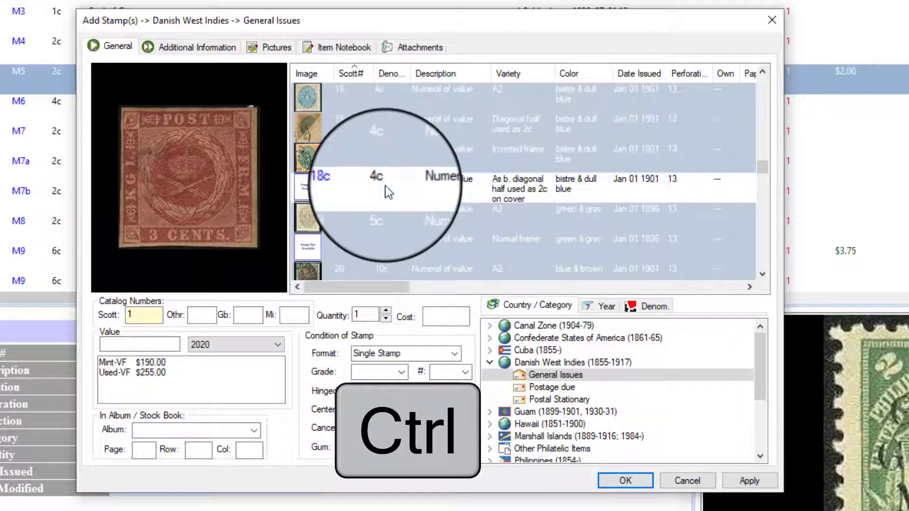
left_click(381, 243, "ctrl")
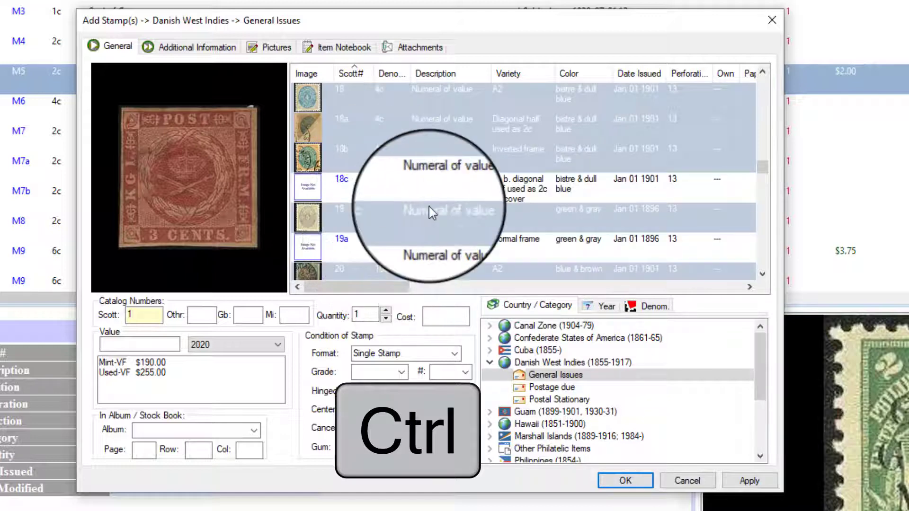
Add the selected Danish West Indies General Issues stamps to the collection, keeping the Add Stamp(s) dialog open.
scroll(429, 206, "down", 1)
scroll(429, 206, "down", 2)
scroll(429, 206, "down", 1)
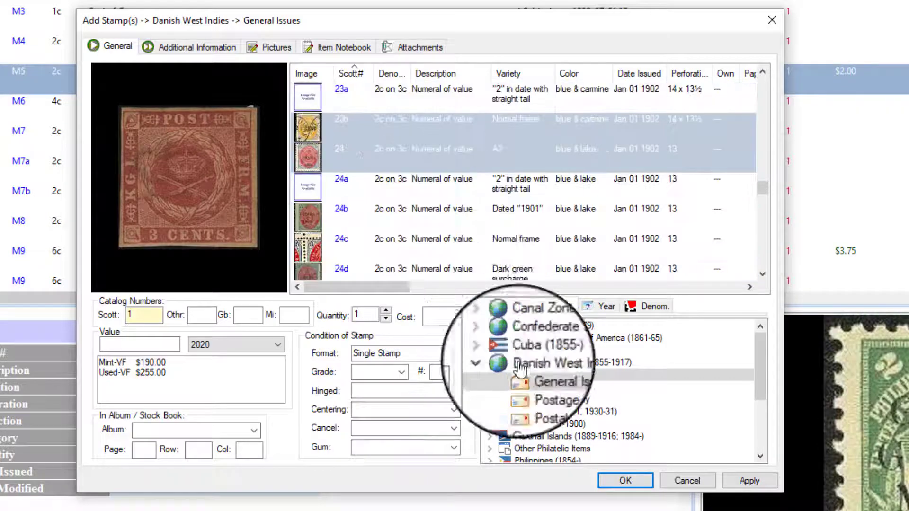
left_click(746, 483)
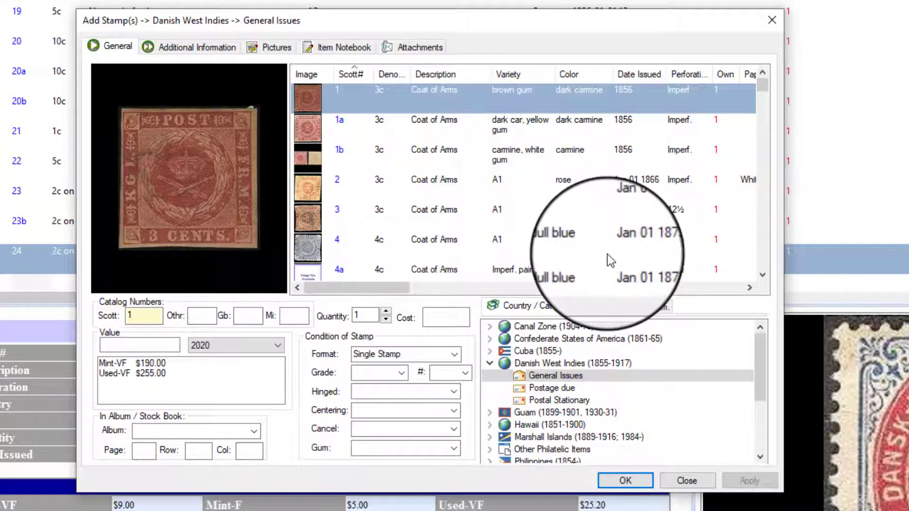
Add all Danish West Indies Postage due stamps, Scott J1 through J8b, to the collection.
left_click(554, 388)
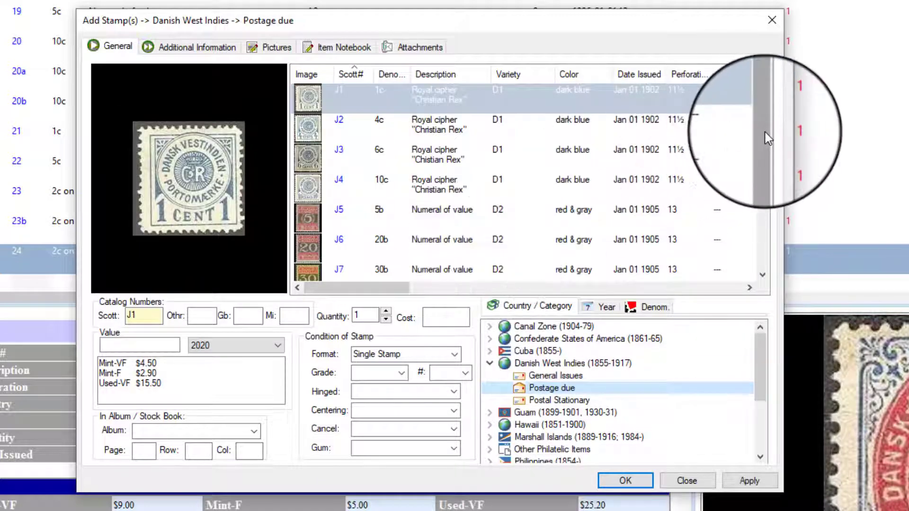
left_click_drag(764, 133, 759, 255)
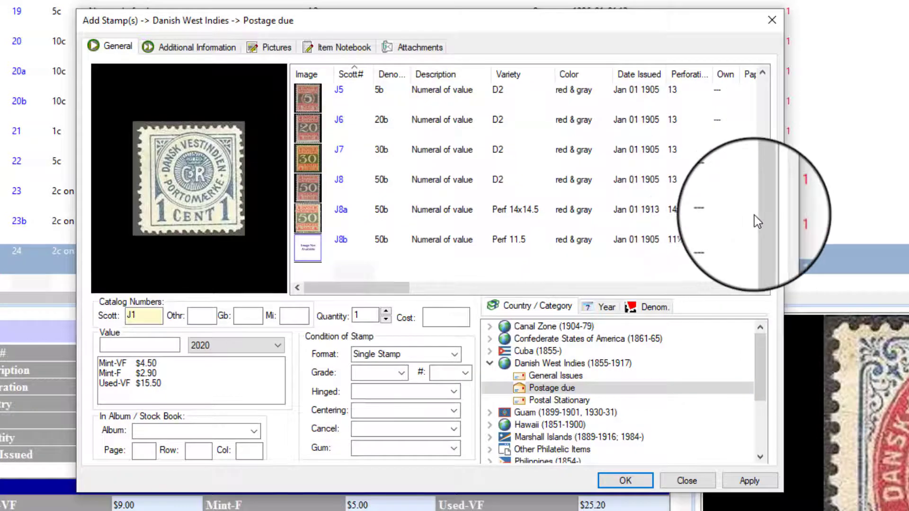
left_click_drag(754, 215, 773, 105)
left_click(411, 100)
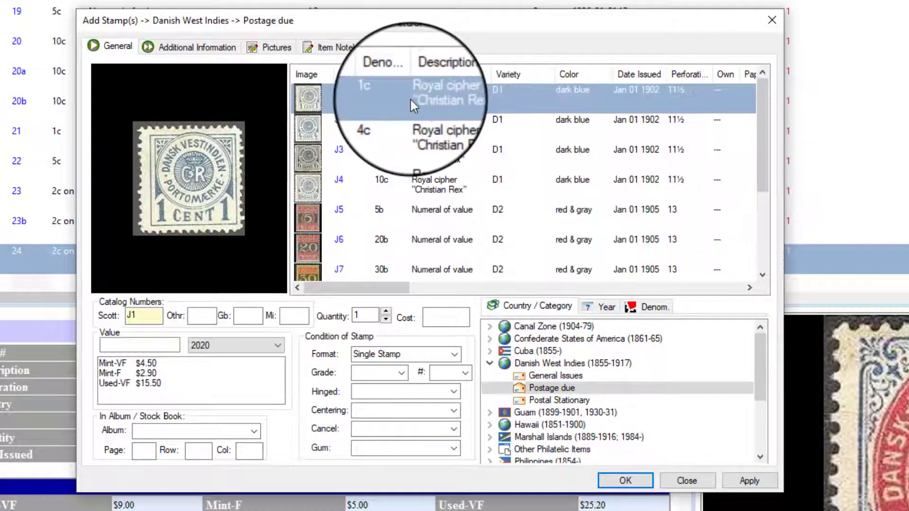
left_click_drag(758, 154, 760, 247)
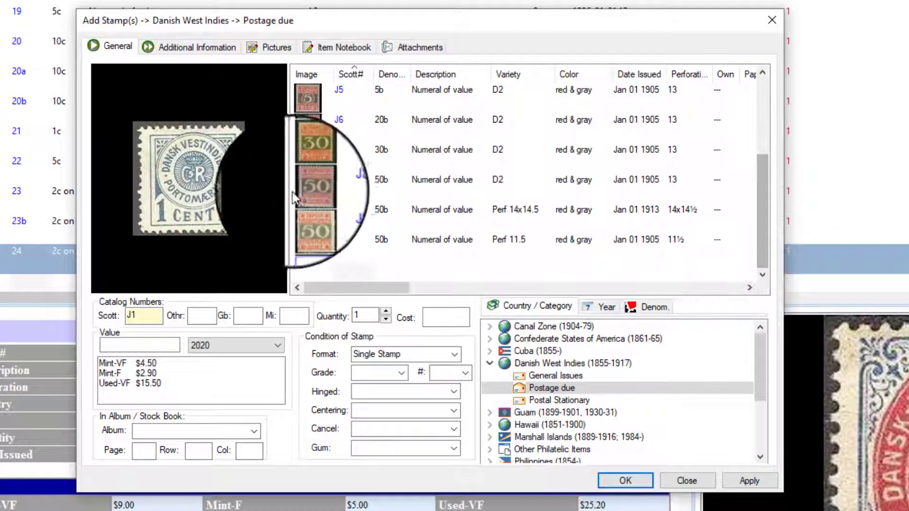
key("shift")
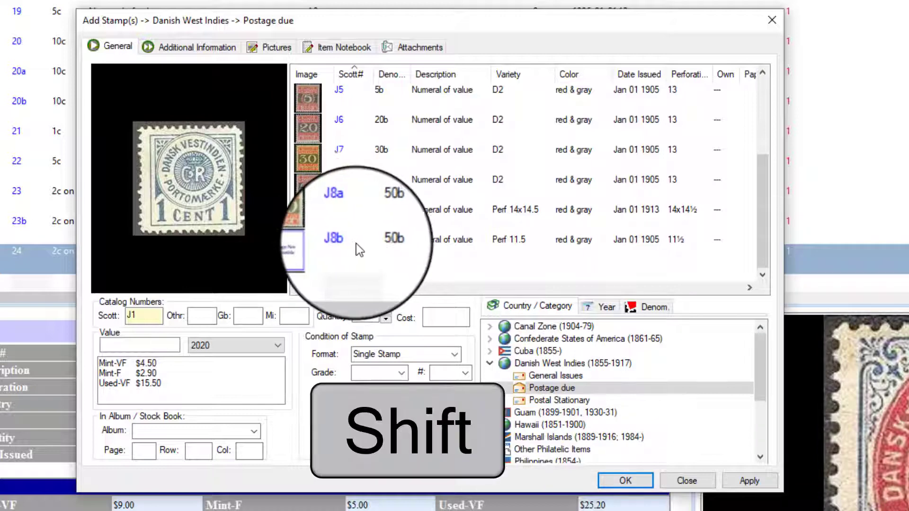
left_click(359, 247, "shift")
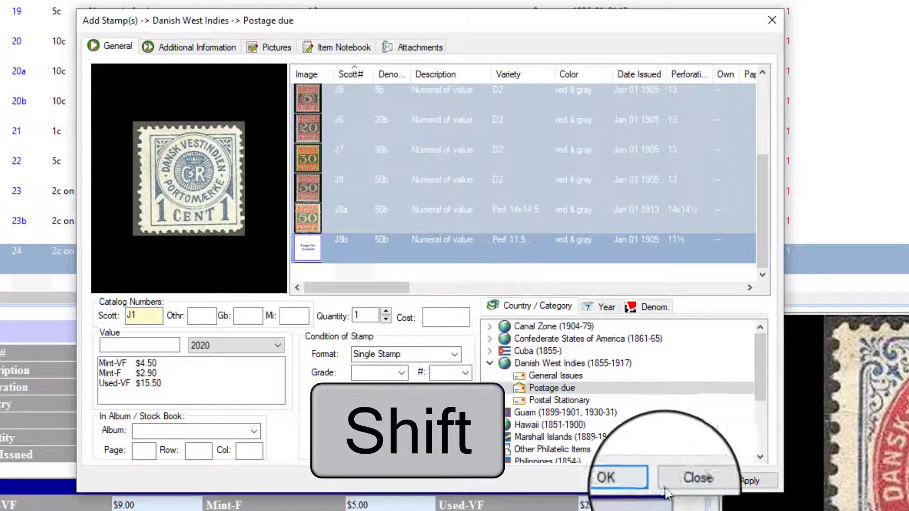
left_click(738, 488)
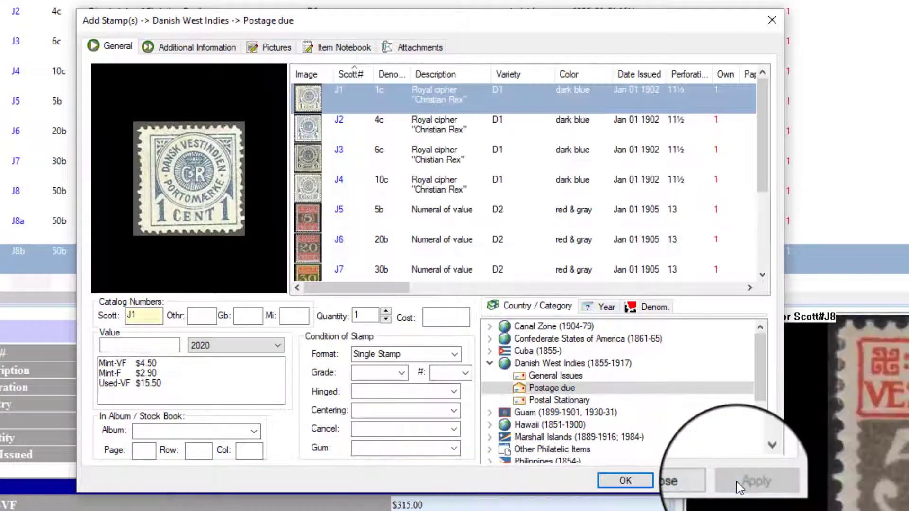
Add the Danish West Indies Postal Stationary stamp Scott U1A to the collection and close the dialog.
left_click(544, 401)
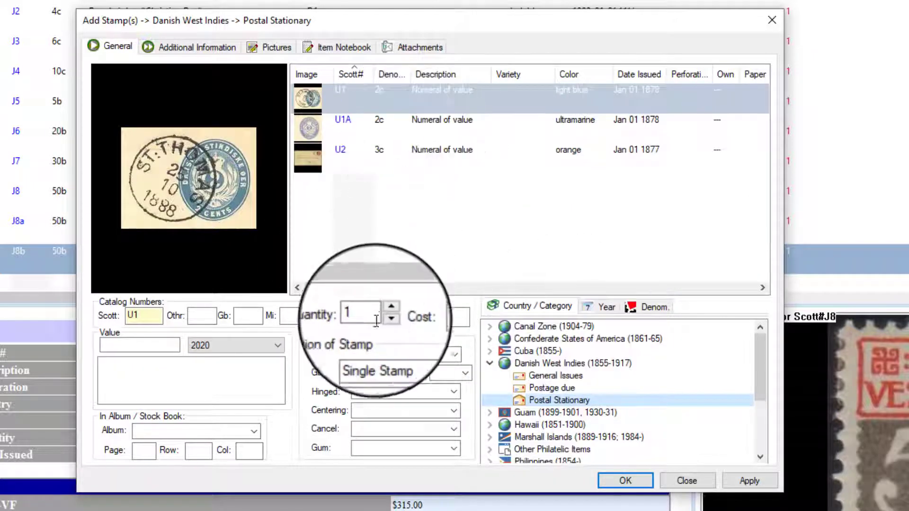
left_click(391, 121)
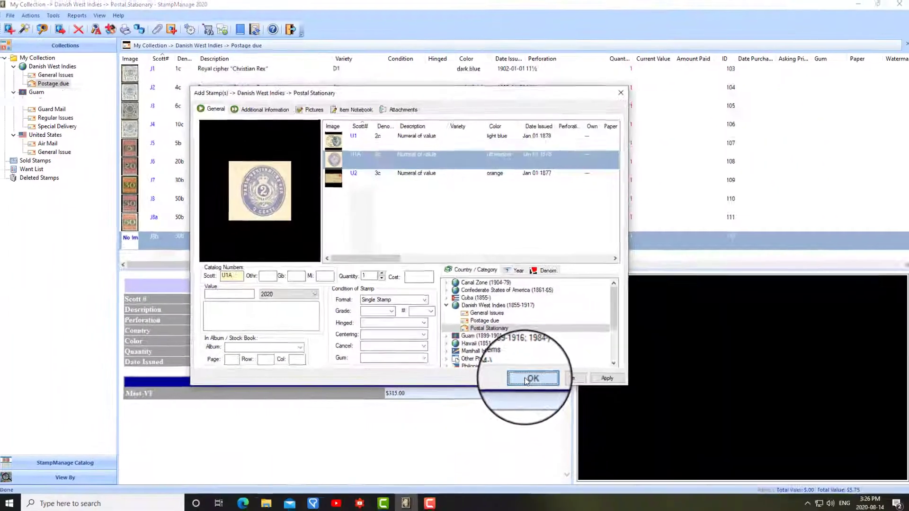
left_click(583, 446)
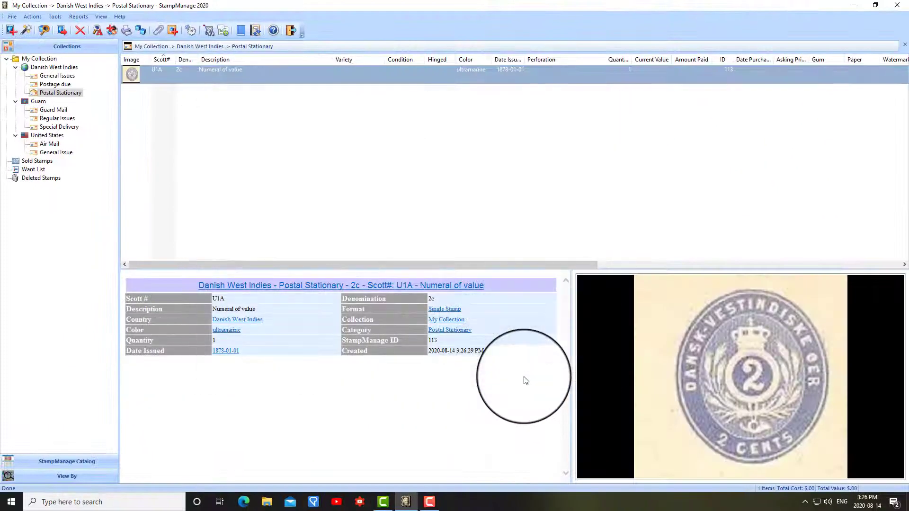
Show all of the collection's Danish West Indies stamps and select Scott 2 through Scott 4.
left_click(52, 68)
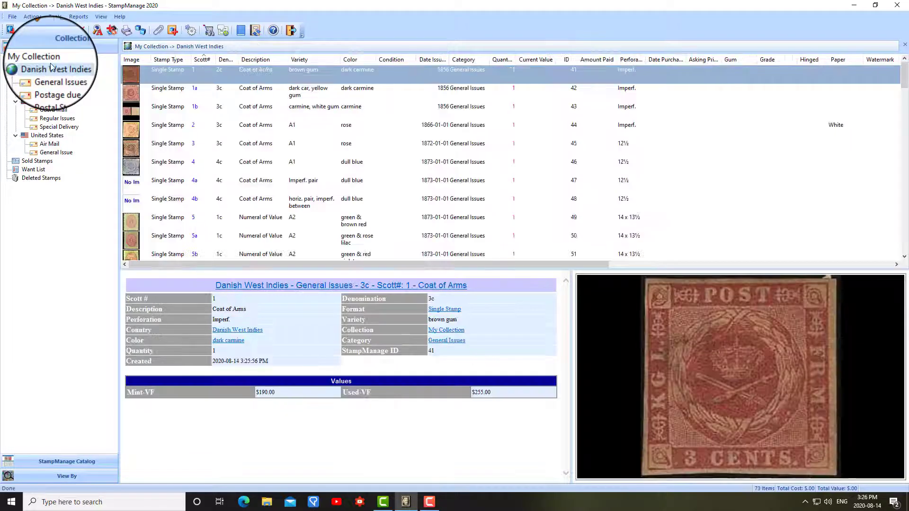
left_click(208, 133)
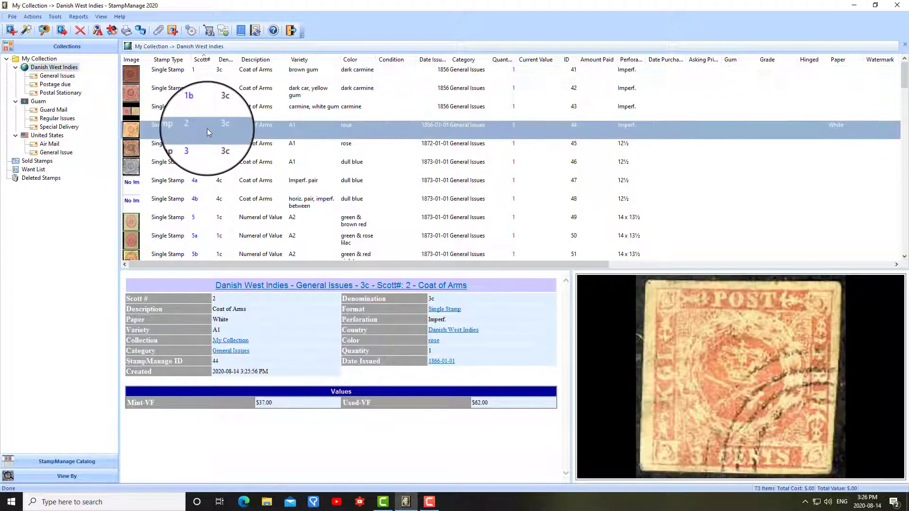
left_click(208, 173, "shift")
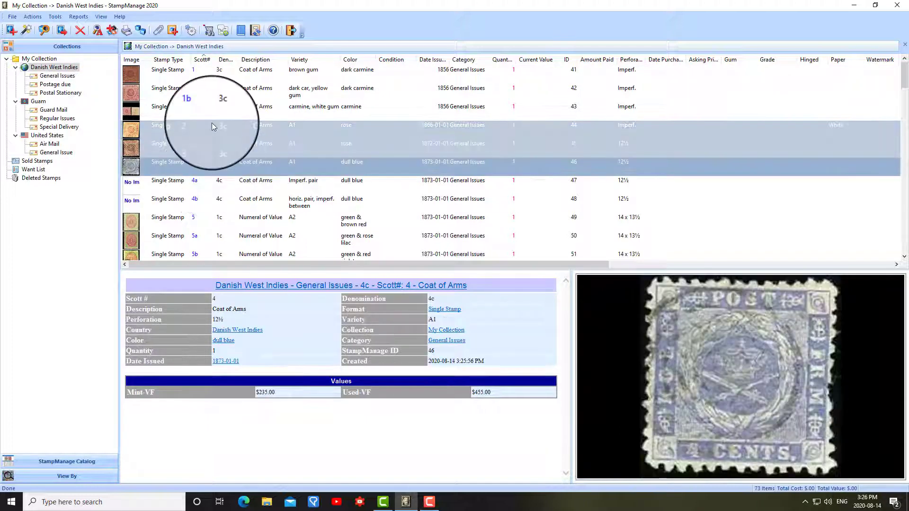
Set the Date Bought to 2020-08-14 for the Danish West Indies stamps Scott 1b through Scott 3 together.
left_click(212, 109)
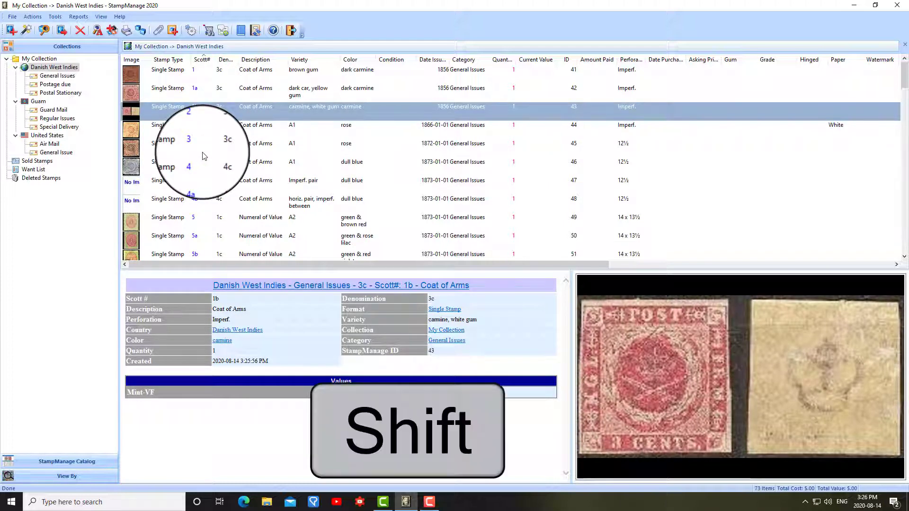
left_click(205, 151, "shift")
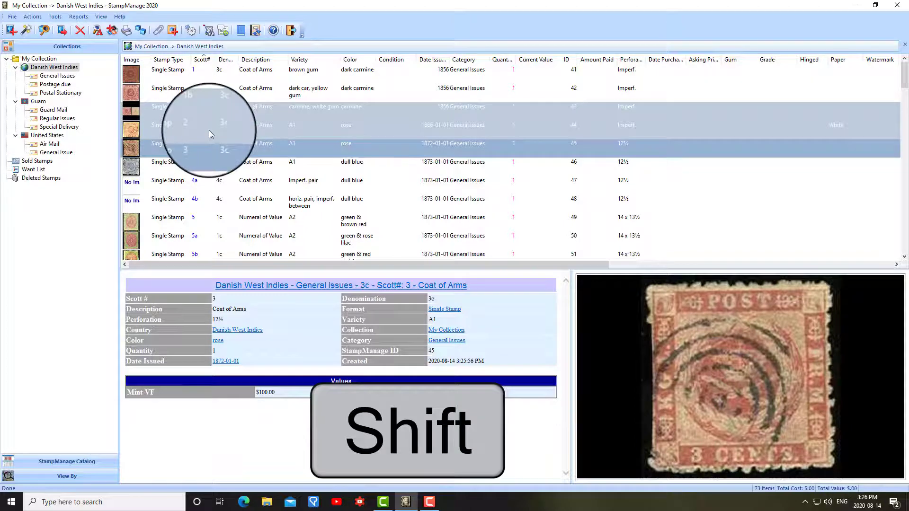
right_click(209, 130)
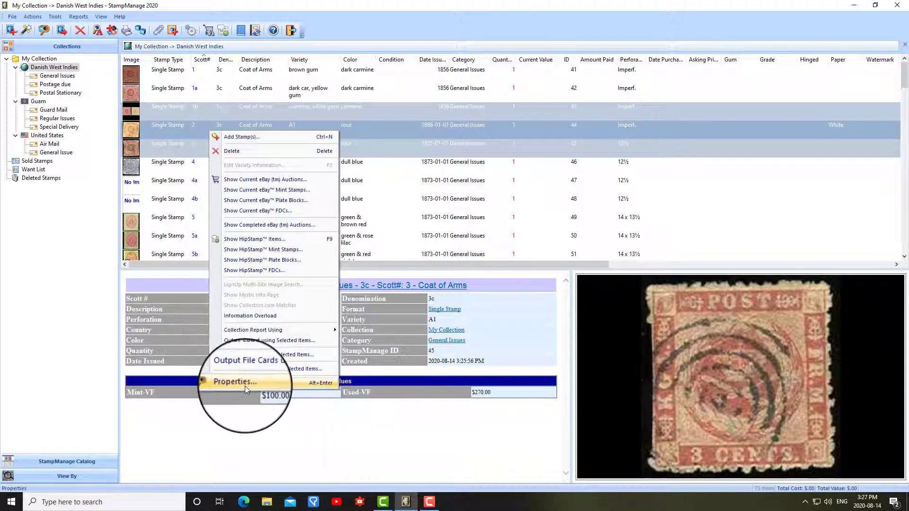
left_click(245, 385)
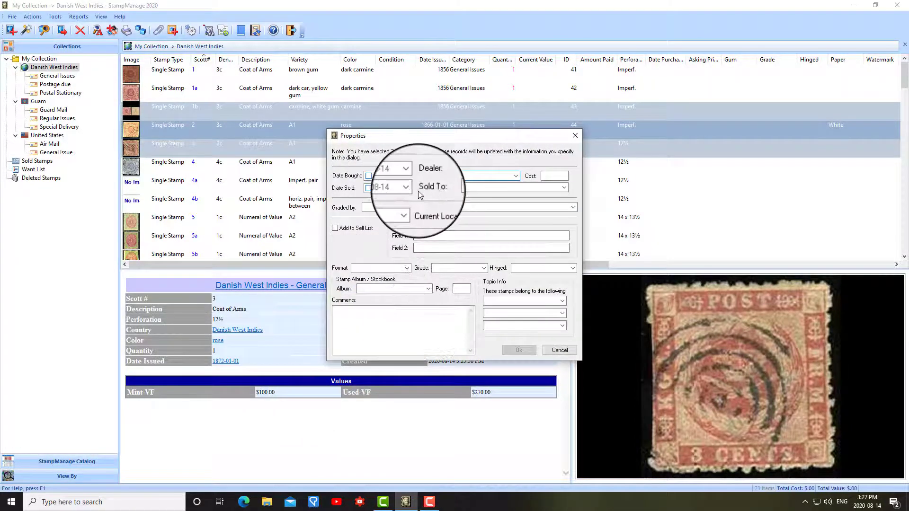
left_click(370, 177)
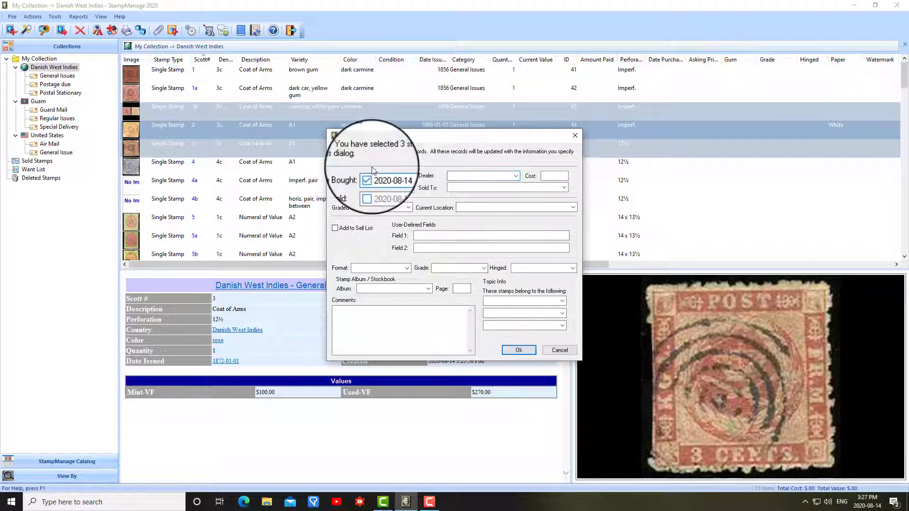
left_click(519, 351)
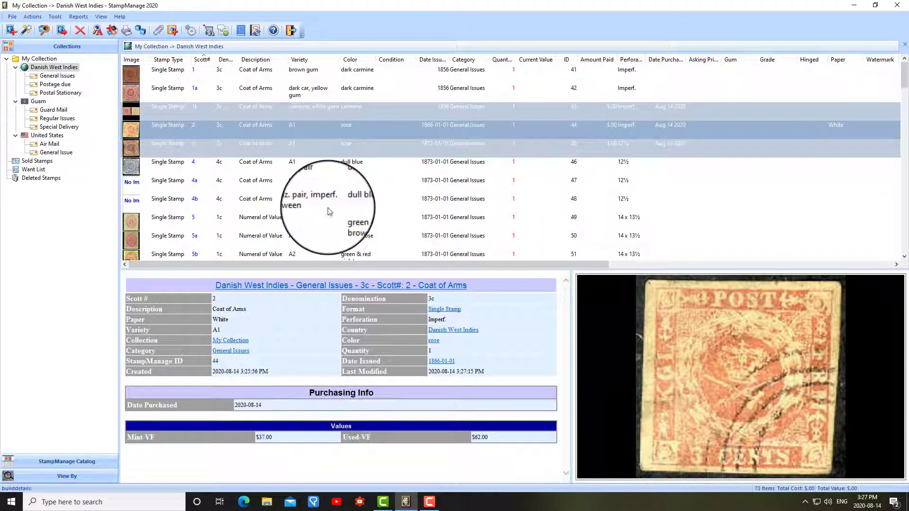